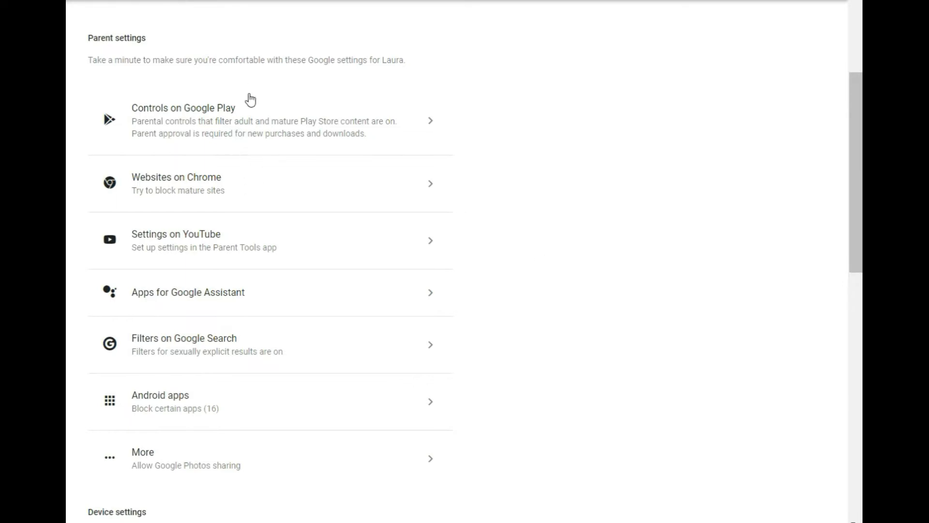
# Review the child's Google Play controls, including the allowed age rating for apps and games.
pyautogui.click(259, 128)
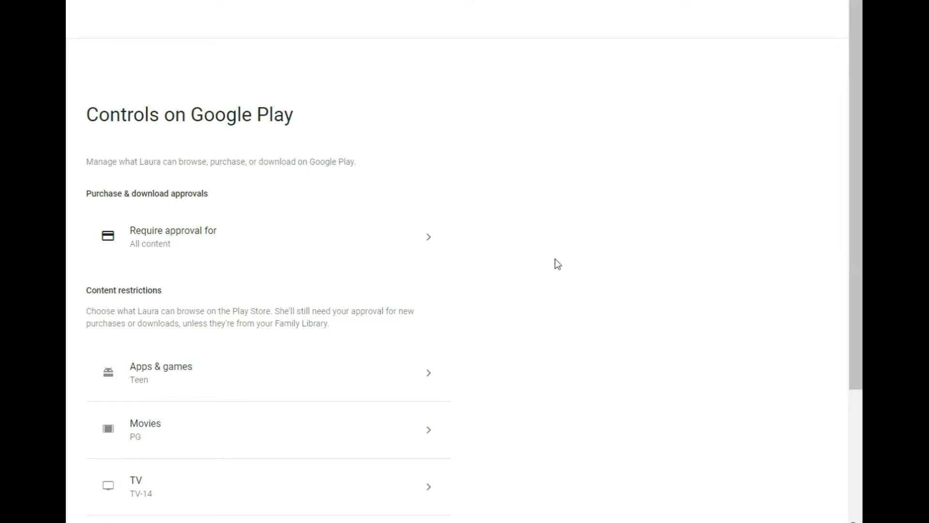
pyautogui.scroll(-3, 555, 271)
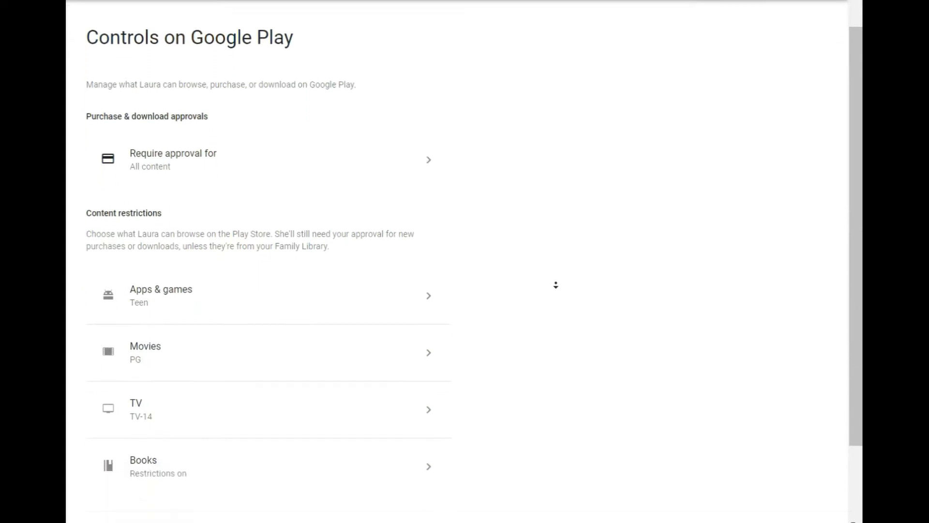
pyautogui.scroll(-1, 556, 279)
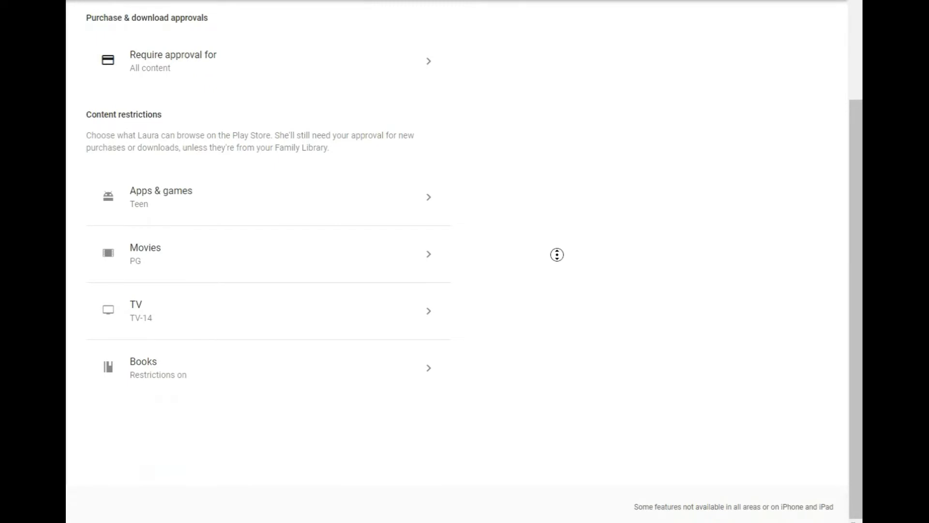
pyautogui.scroll(4, 552, 265)
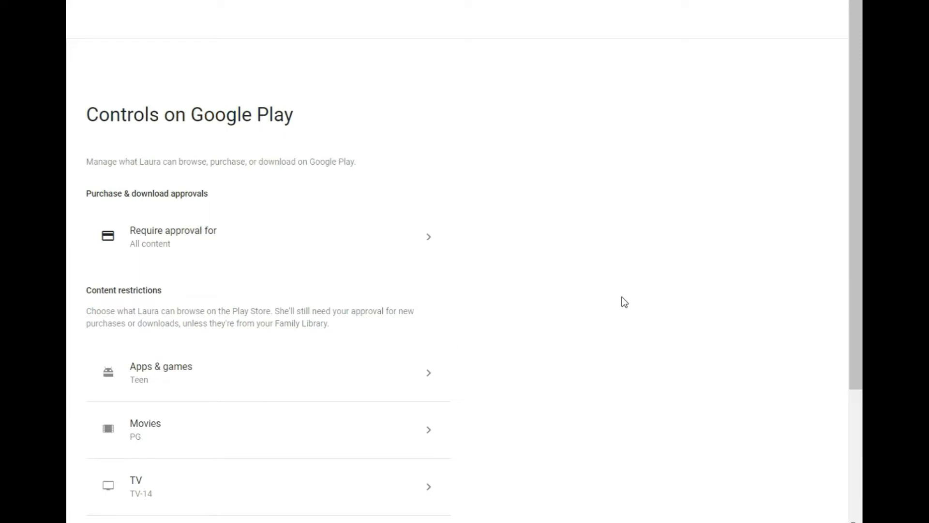
pyautogui.scroll(-2, 622, 300)
pyautogui.click(398, 287)
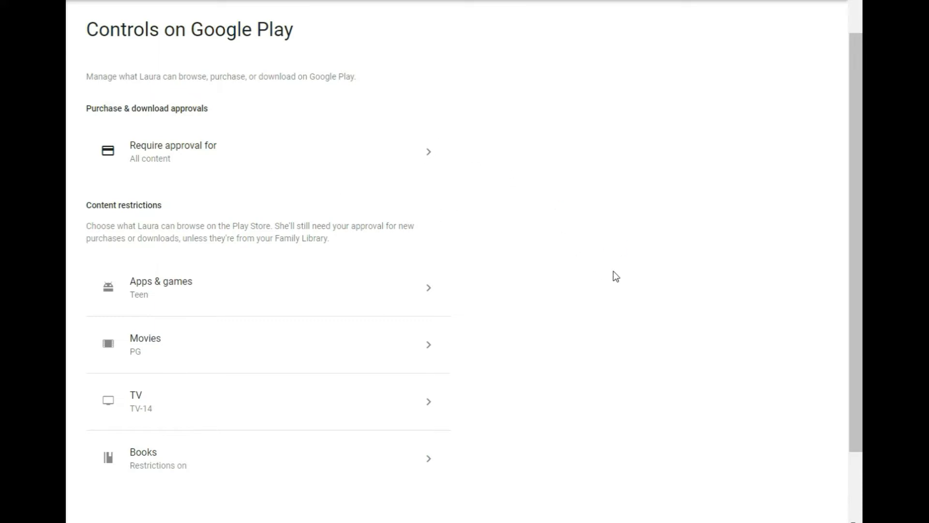
# Check the Websites on Chrome filtering settings.
pyautogui.hotkey('alt', 'Left')
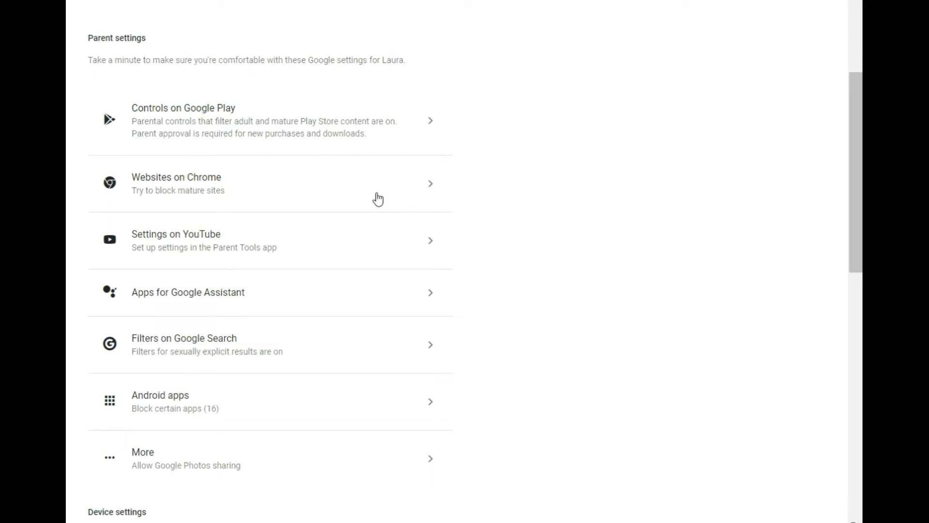
pyautogui.click(333, 198)
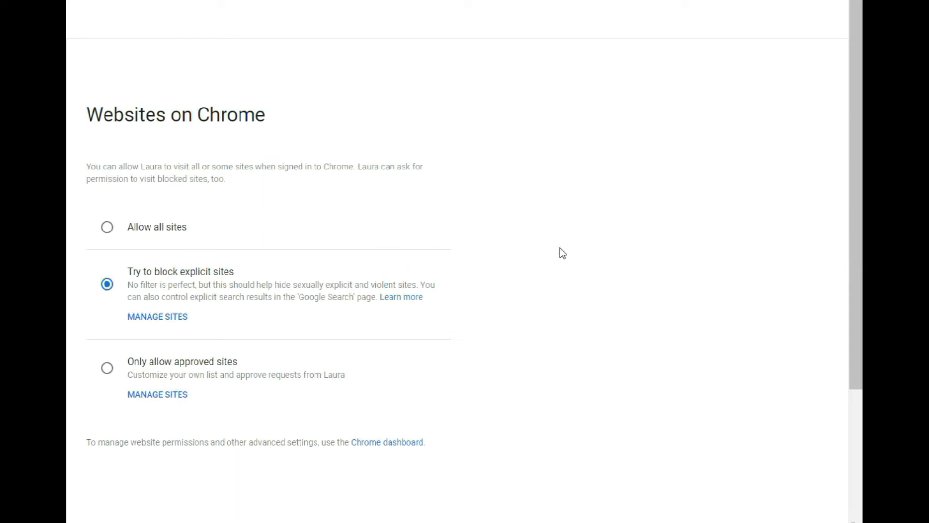
pyautogui.hotkey('alt', 'Left')
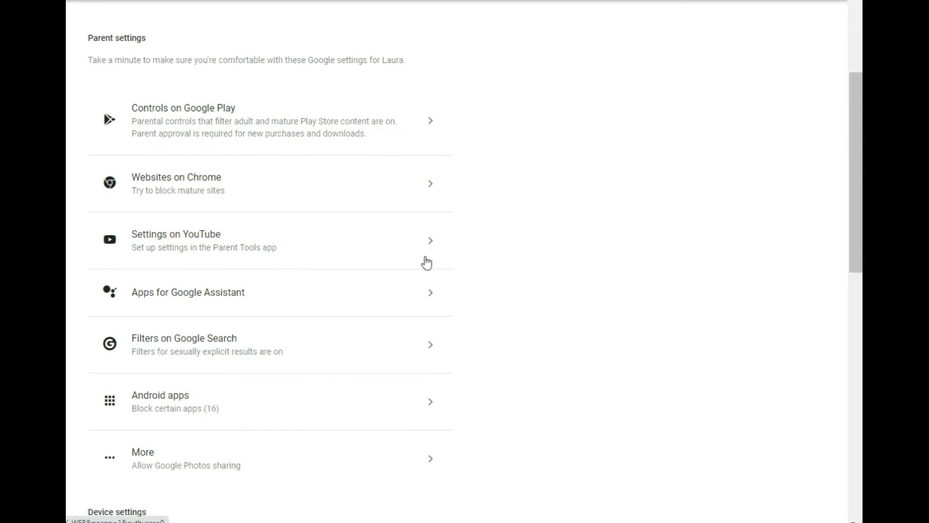
# Review the child's YouTube settings.
pyautogui.click(418, 217)
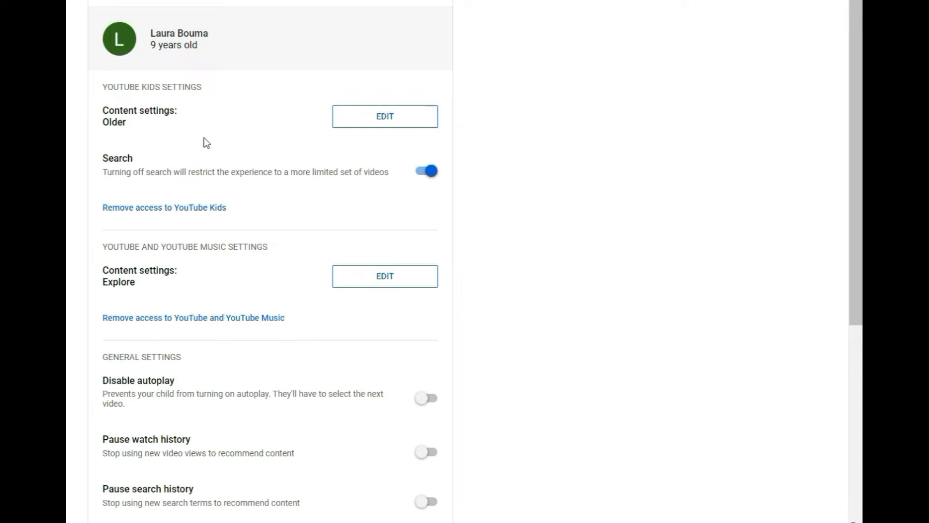
pyautogui.scroll(-1, 558, 136)
pyautogui.click(558, 135)
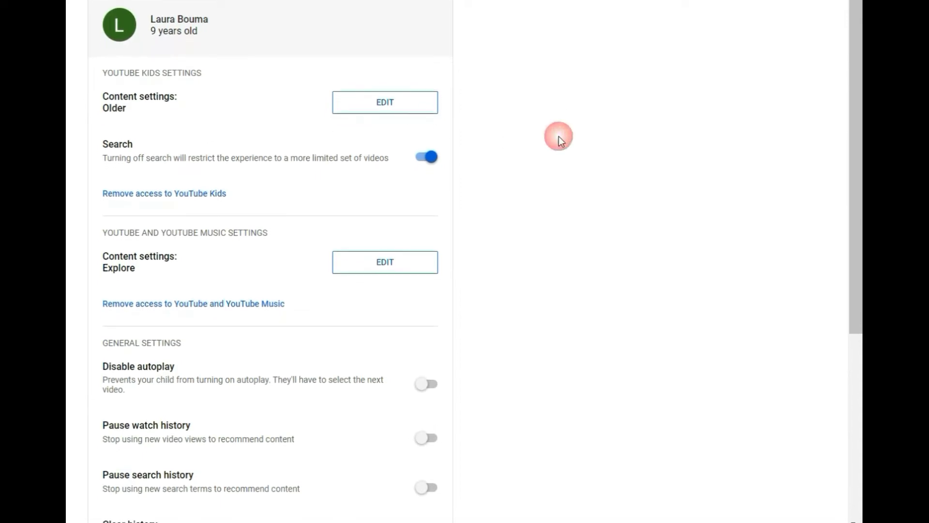
pyautogui.middleClick(582, 217)
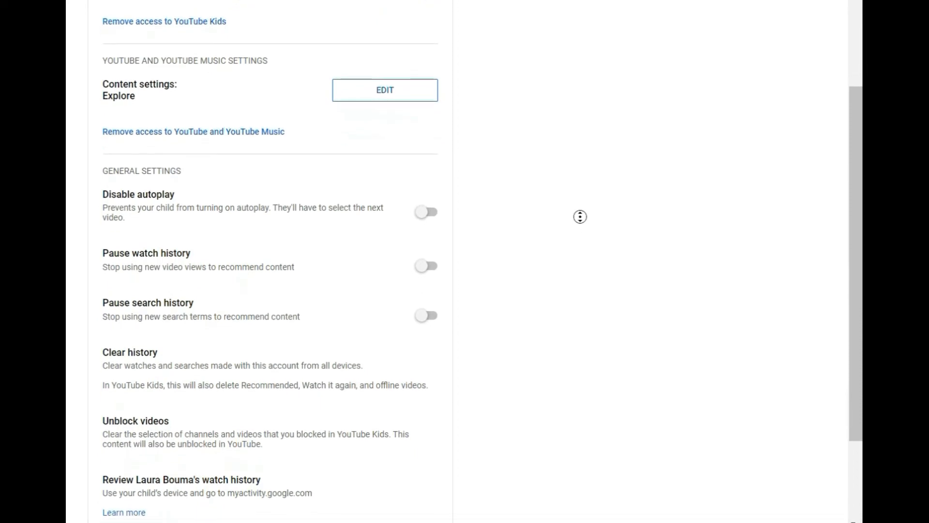
pyautogui.middleClick(580, 217)
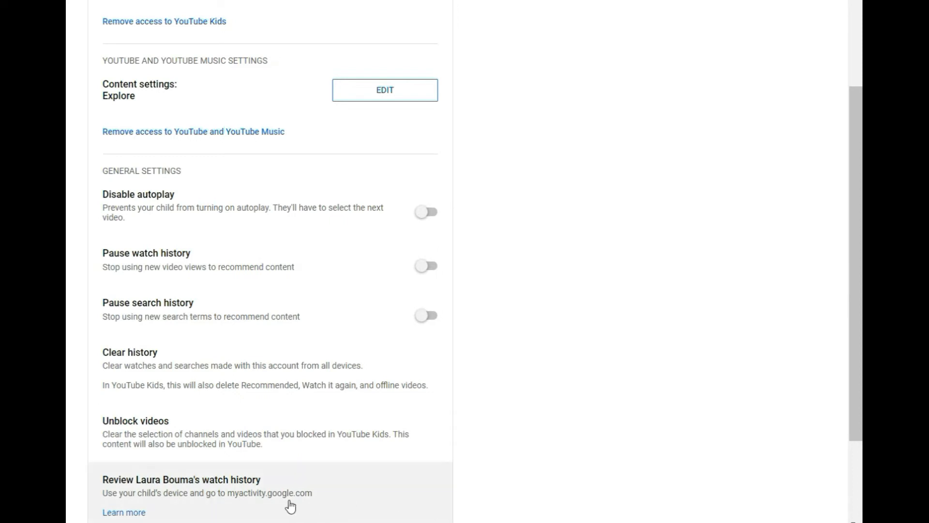
pyautogui.middleClick(655, 442)
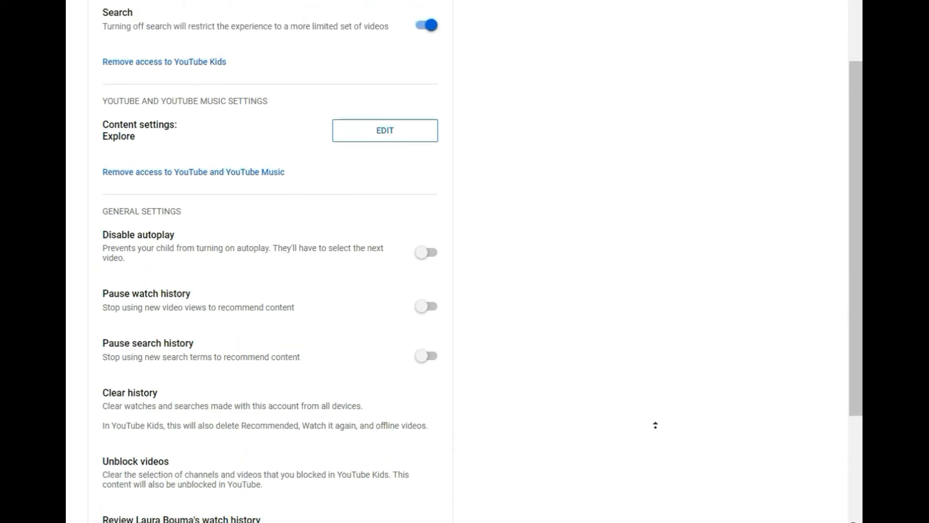
pyautogui.click(649, 415)
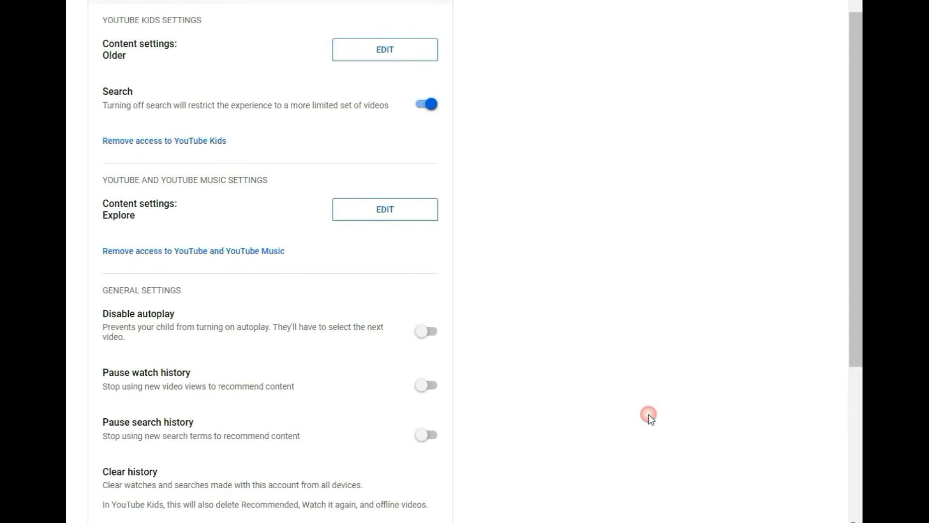
# Review the Apps for Google Assistant settings.
pyautogui.hotkey('alt', 'Left')
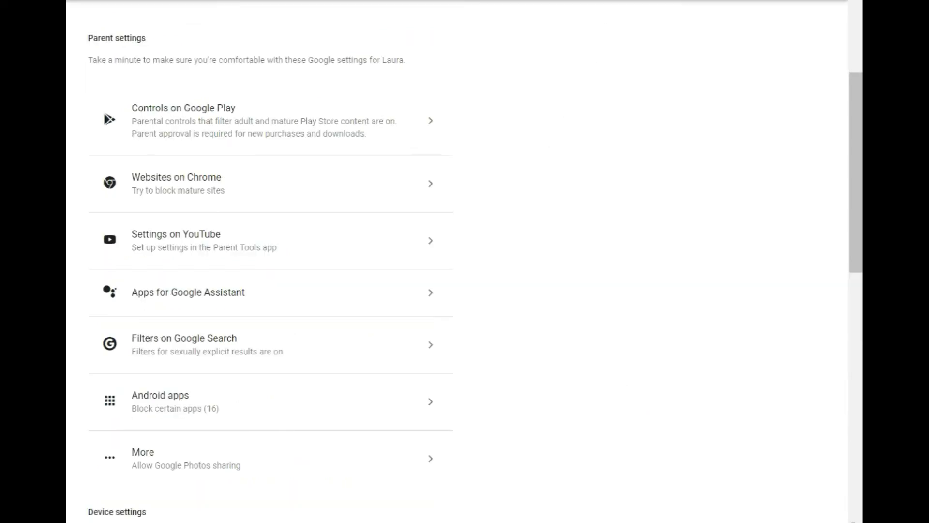
pyautogui.click(209, 306)
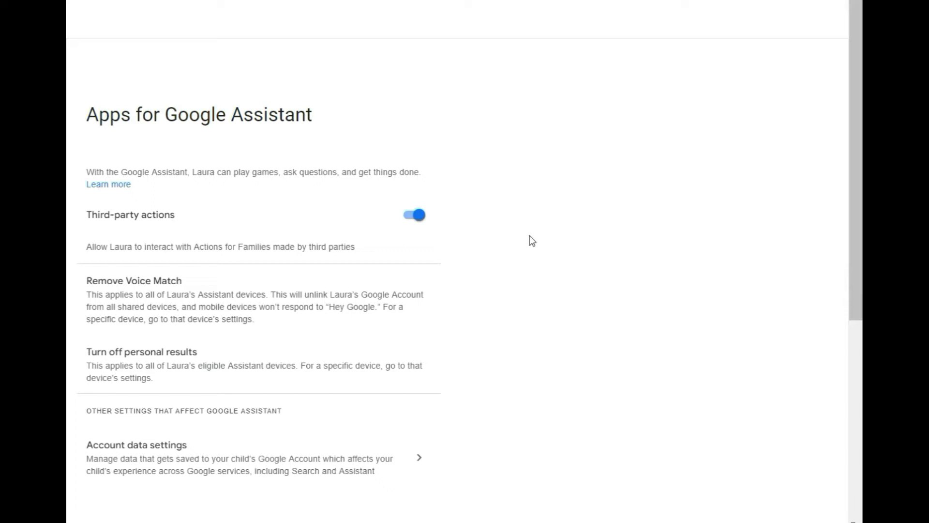
pyautogui.middleClick(550, 227)
pyautogui.click(552, 208)
# Check the child's Google Search filter settings.
pyautogui.hotkey('alt', 'Left')
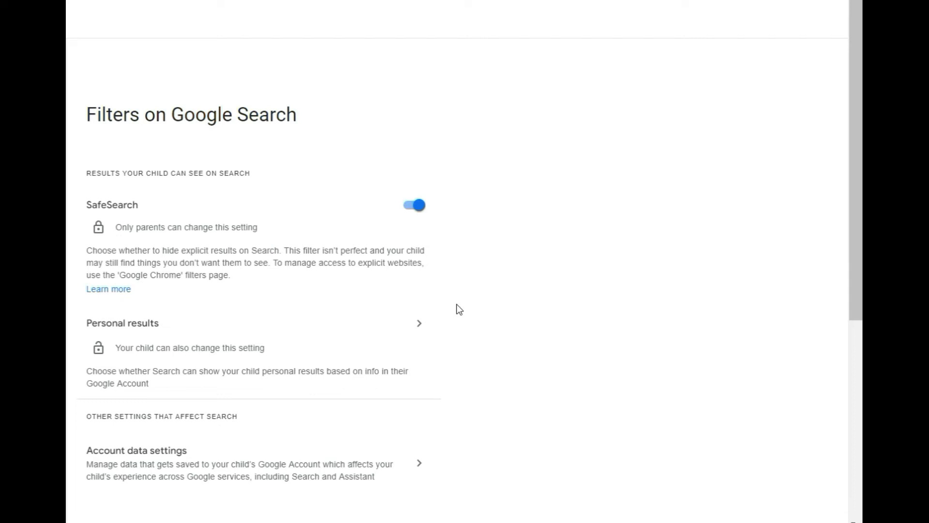
pyautogui.middleClick(596, 115)
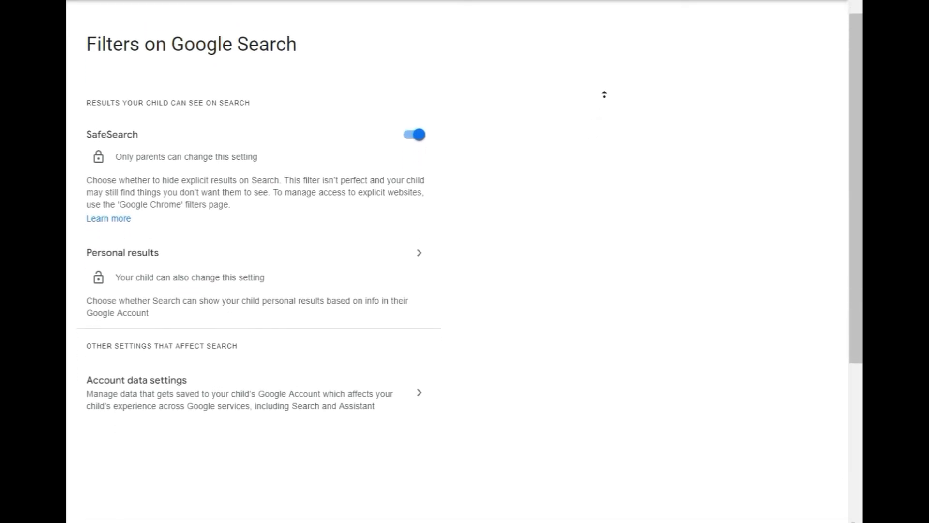
pyautogui.click(610, 114)
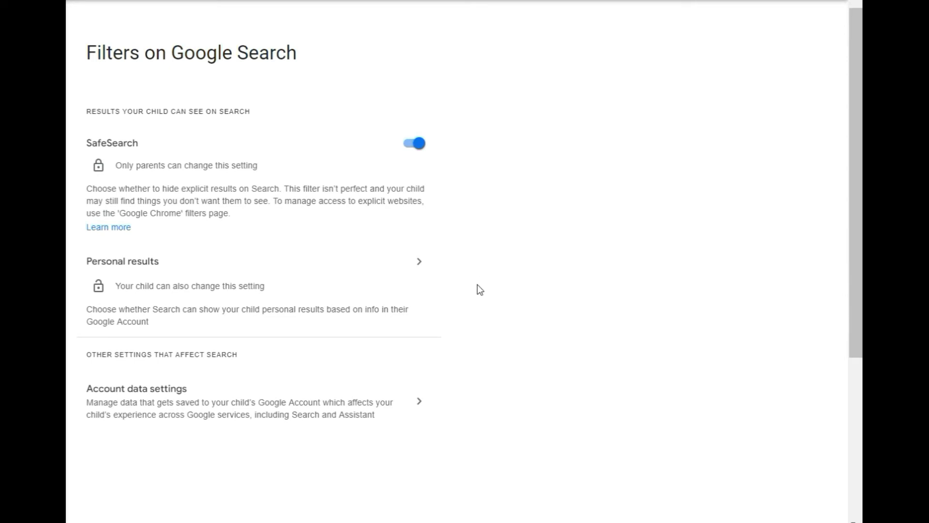
pyautogui.hotkey('alt', 'Left')
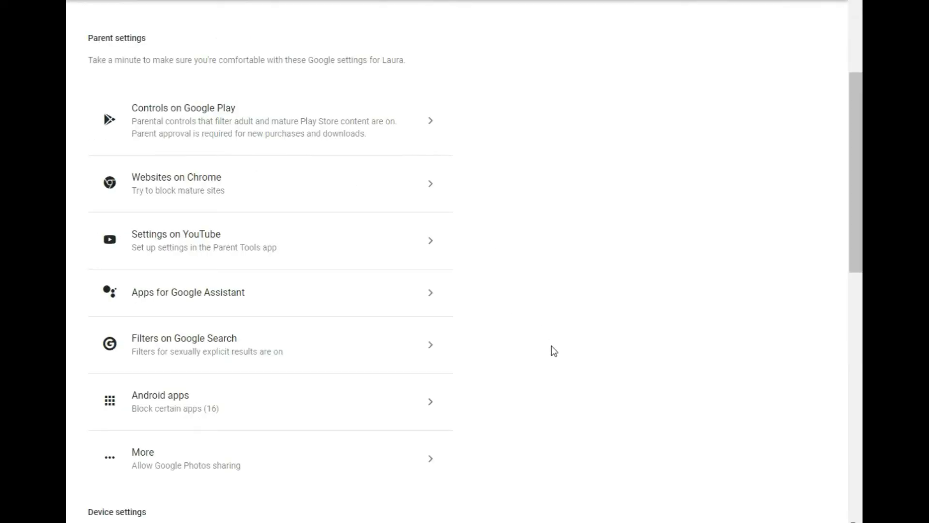
# Go through the child's Android apps list, where Hum: GPS Locator, My Verizon and NFL are blocked.
pyautogui.click(377, 409)
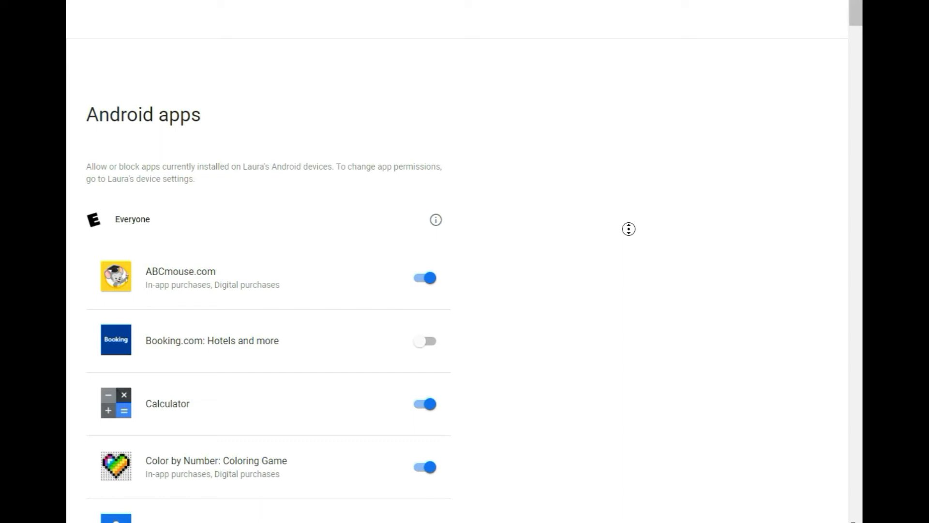
pyautogui.scroll(-3, 609, 262)
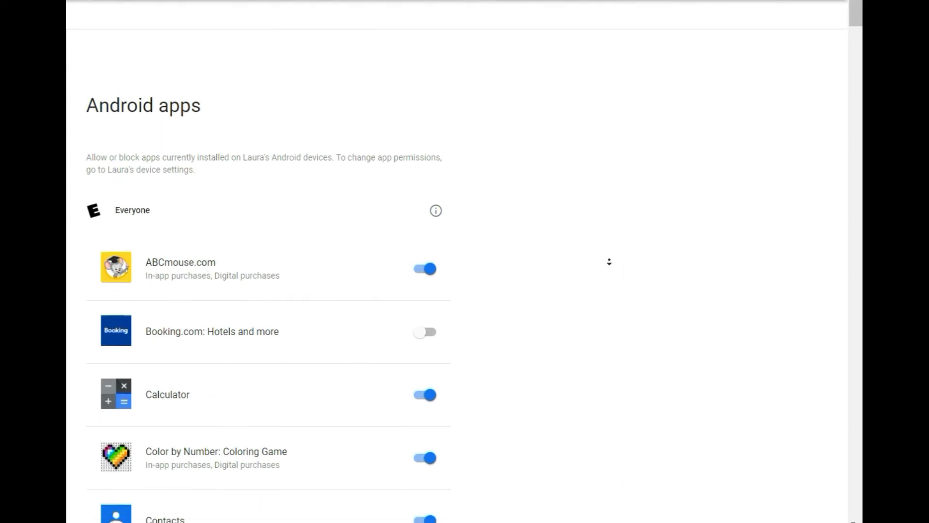
pyautogui.scroll(-1, 600, 271)
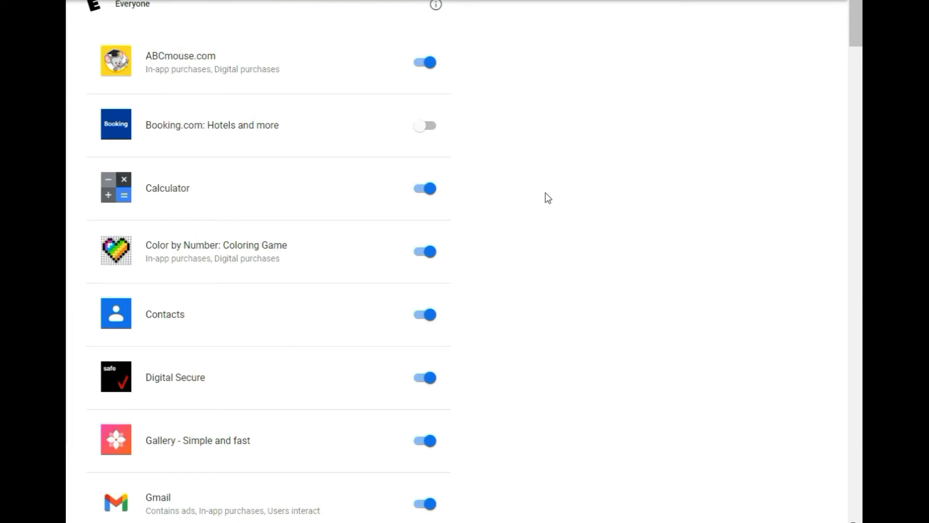
pyautogui.middleClick(562, 173)
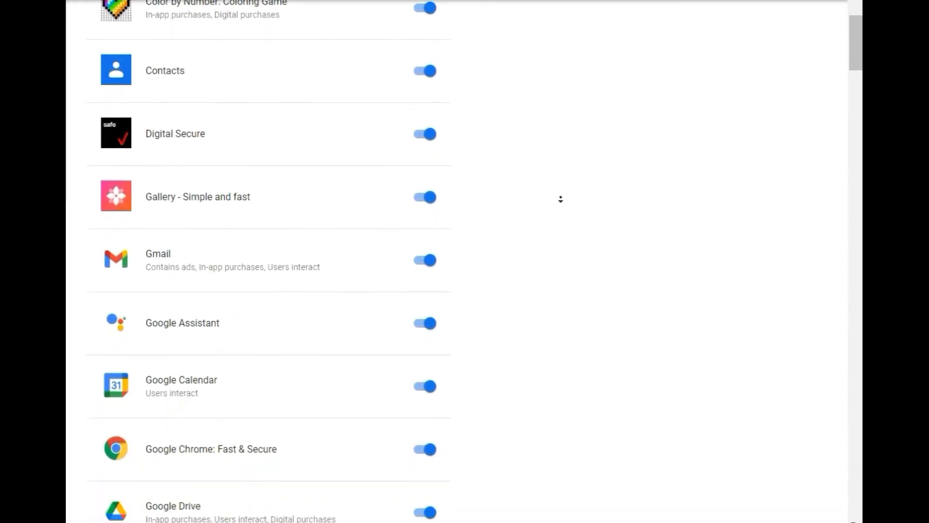
pyautogui.click(558, 192)
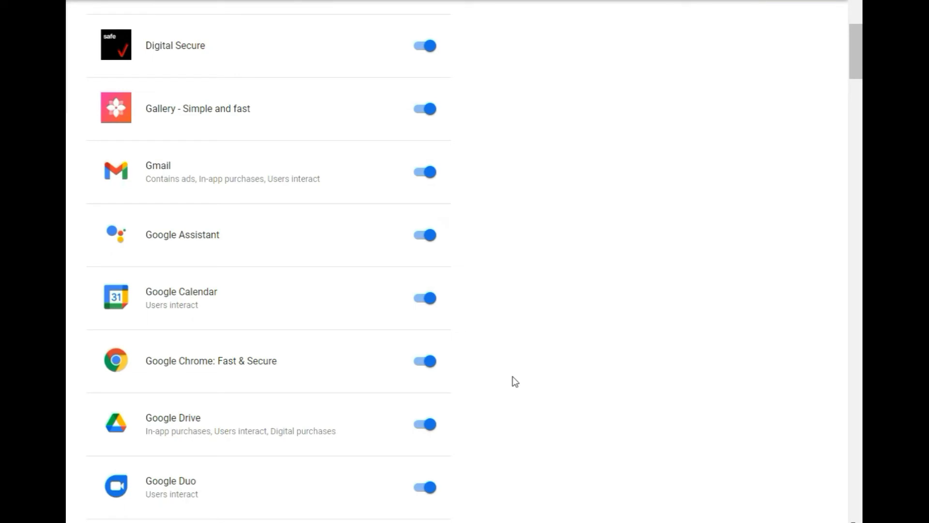
pyautogui.middleClick(520, 277)
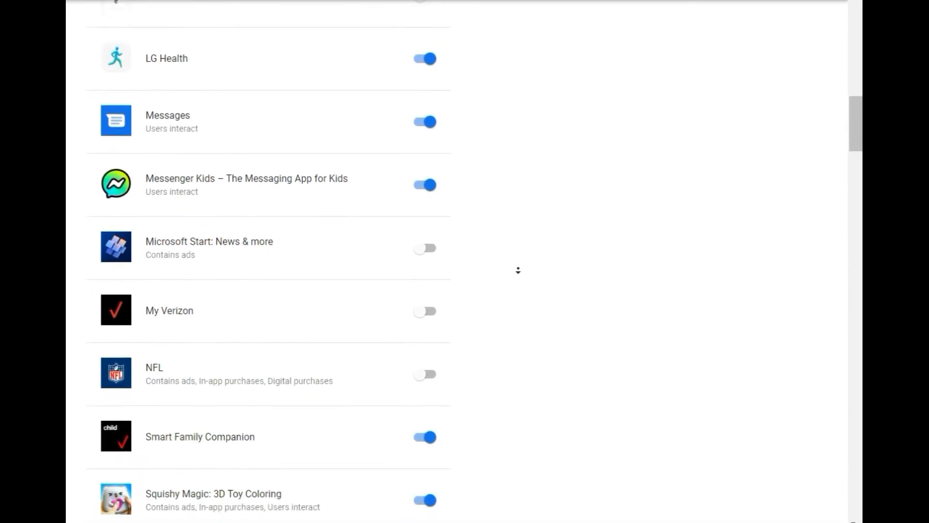
pyautogui.middleClick(518, 270)
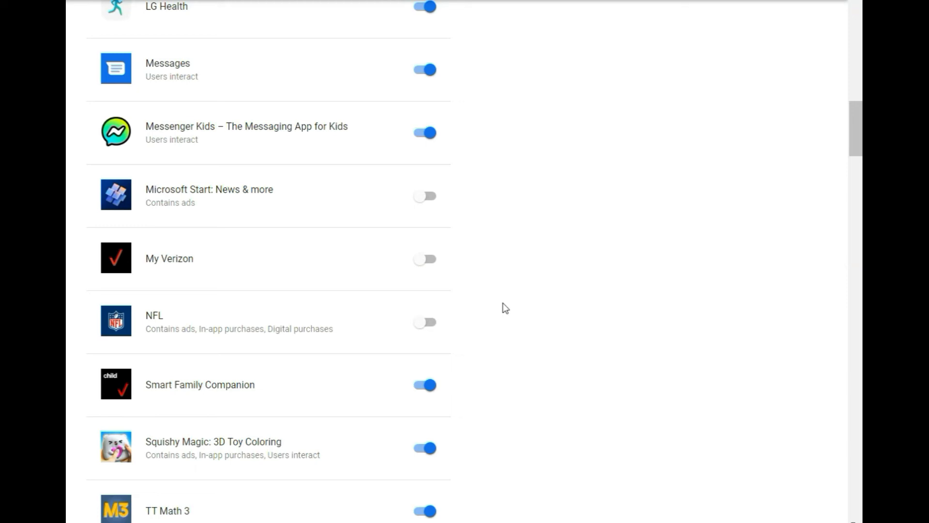
pyautogui.scroll(2, 615, 267)
pyautogui.scroll(7, 618, 264)
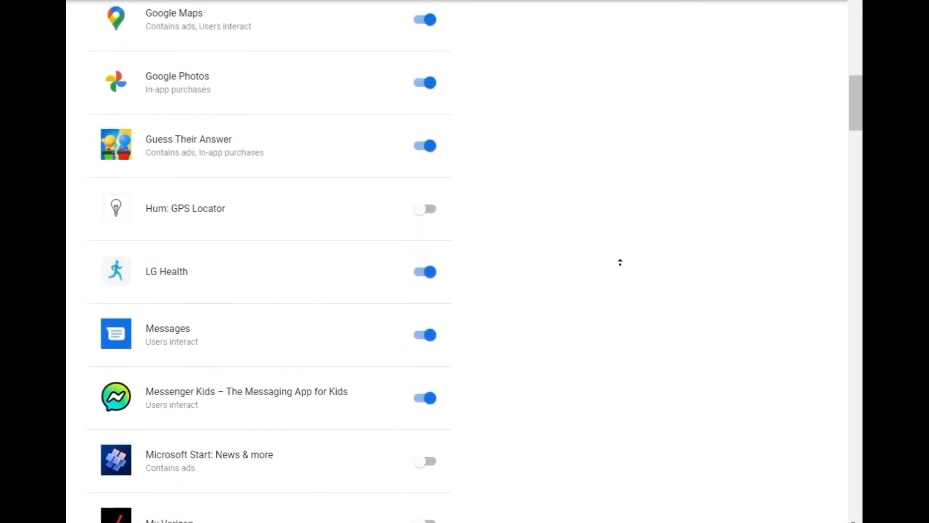
pyautogui.scroll(1, 619, 276)
pyautogui.click(620, 280)
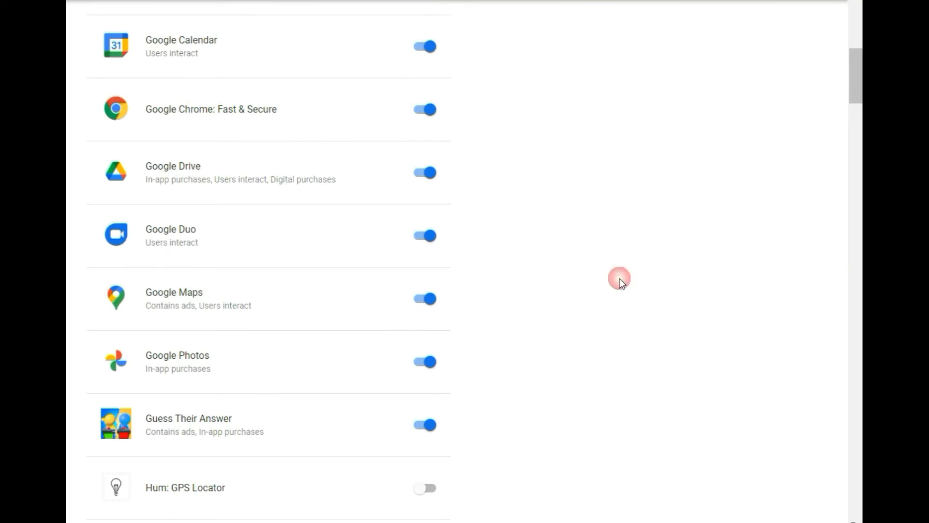